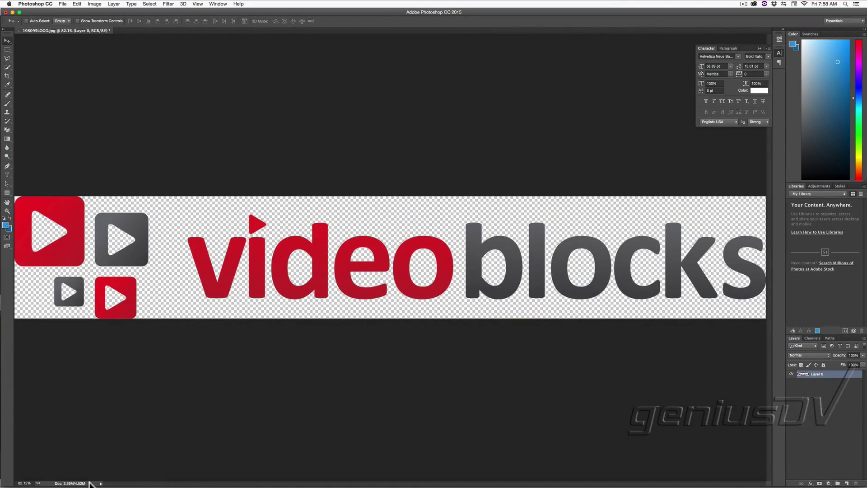
# - Check the example logo's document size details, then close it to an empty Photoshop workspace
pyautogui.click(90, 483)
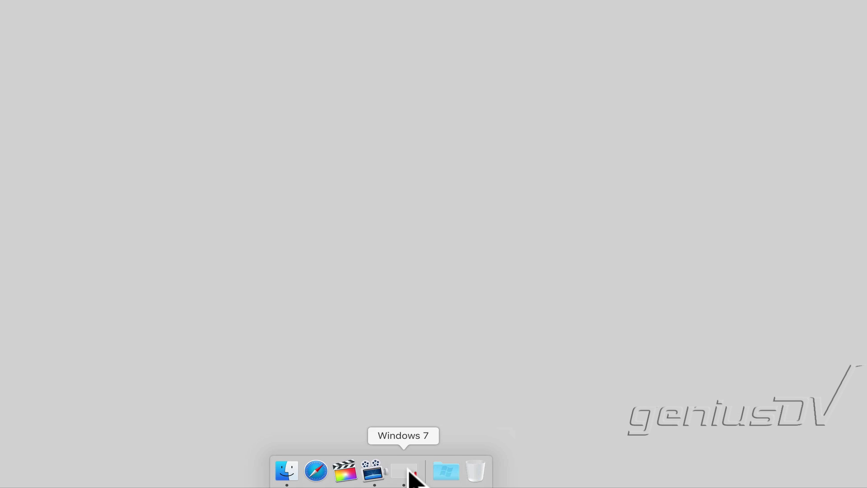
pyautogui.click(413, 474)
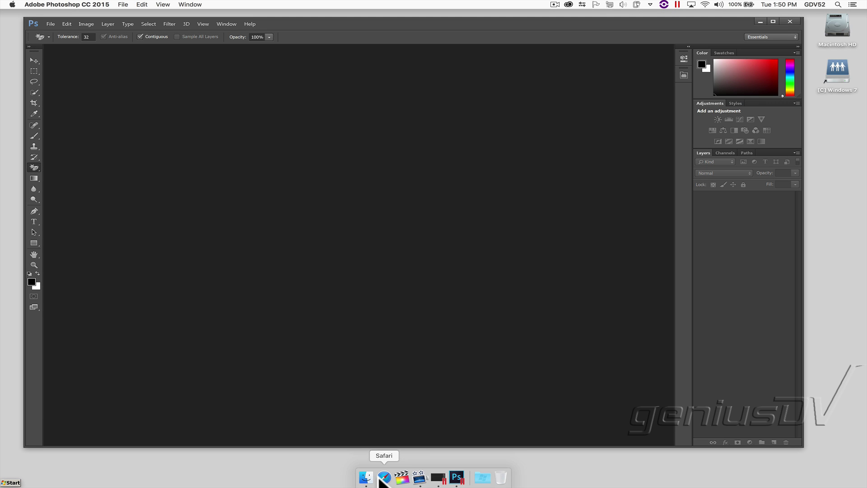
# - Download the Beautiful Blue Water and Snow Covered clip from VideoBlocks as HDMP4 (H.264)
pyautogui.click(383, 479)
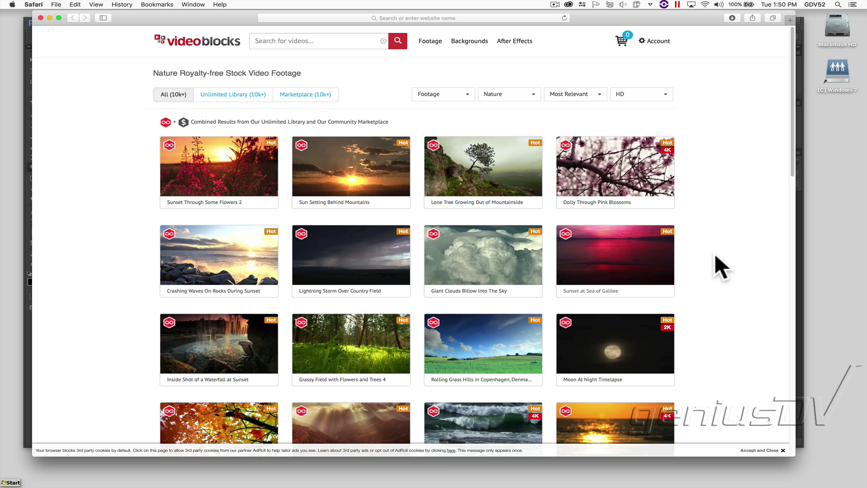
pyautogui.scroll(-5, 715, 252)
pyautogui.scroll(-3, 715, 253)
pyautogui.scroll(-5, 715, 253)
pyautogui.scroll(-5, 716, 253)
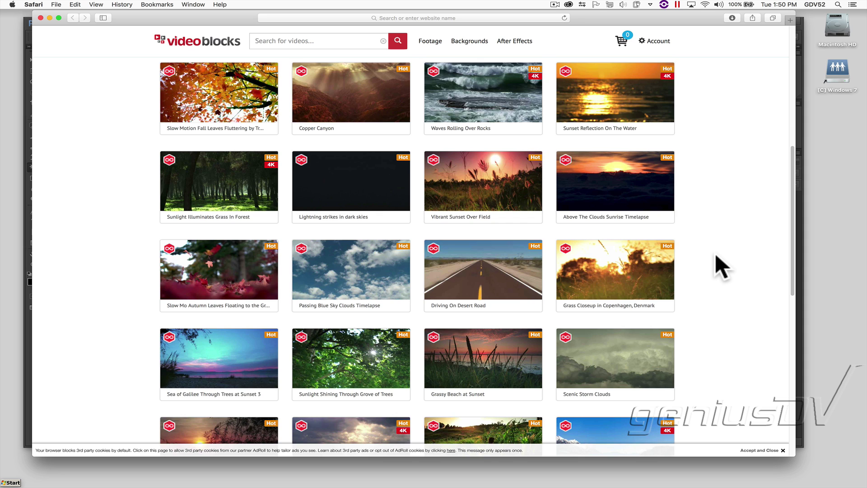
pyautogui.scroll(-3, 715, 253)
pyautogui.scroll(-3, 715, 253)
pyautogui.scroll(-2, 715, 255)
pyautogui.scroll(-2, 714, 255)
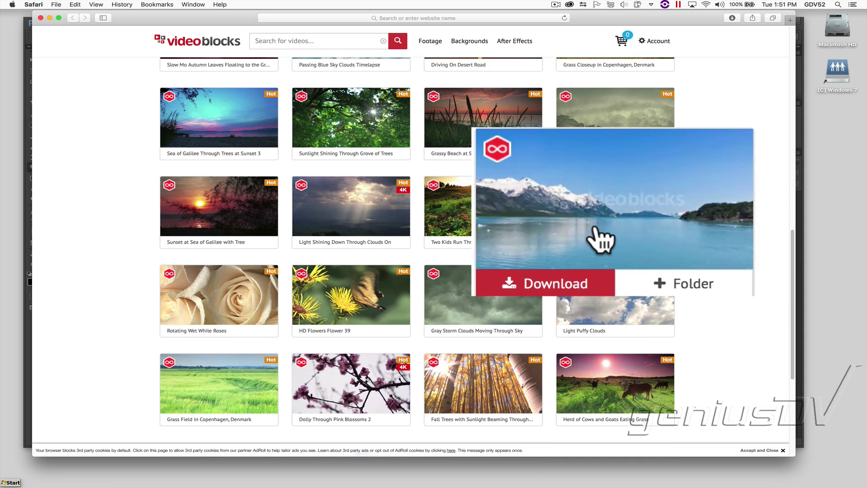
pyautogui.moveTo(615, 207)
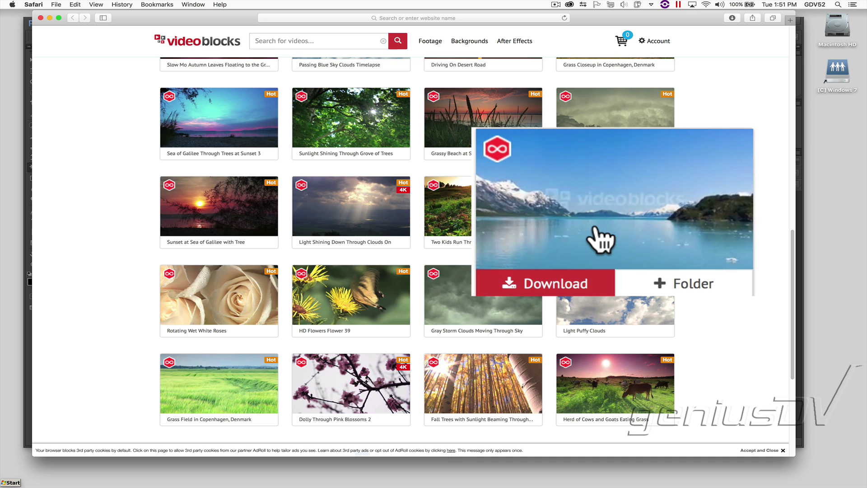
pyautogui.click(554, 283)
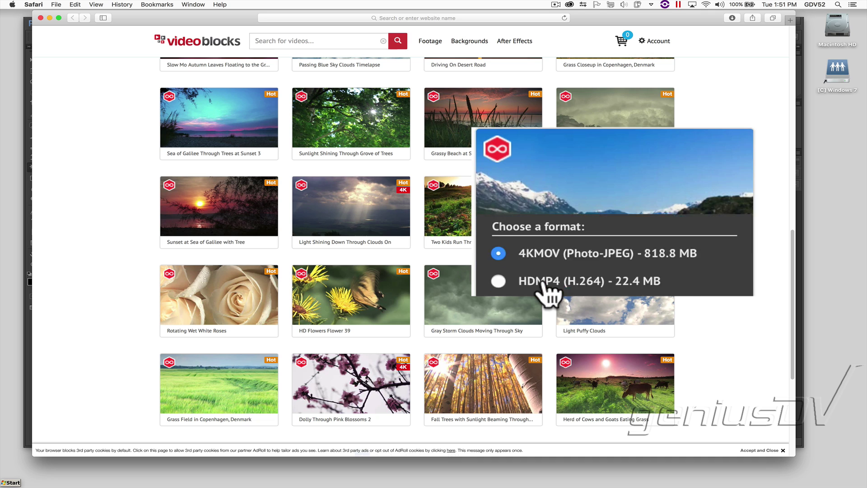
pyautogui.click(499, 197)
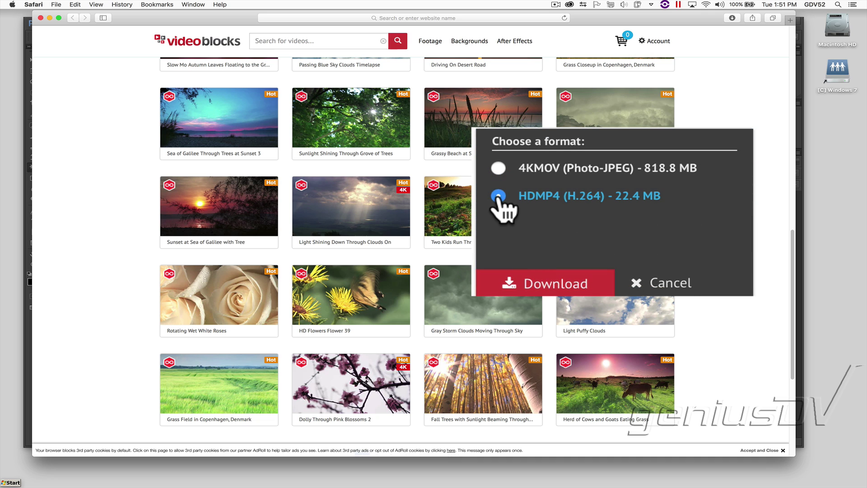
pyautogui.click(545, 283)
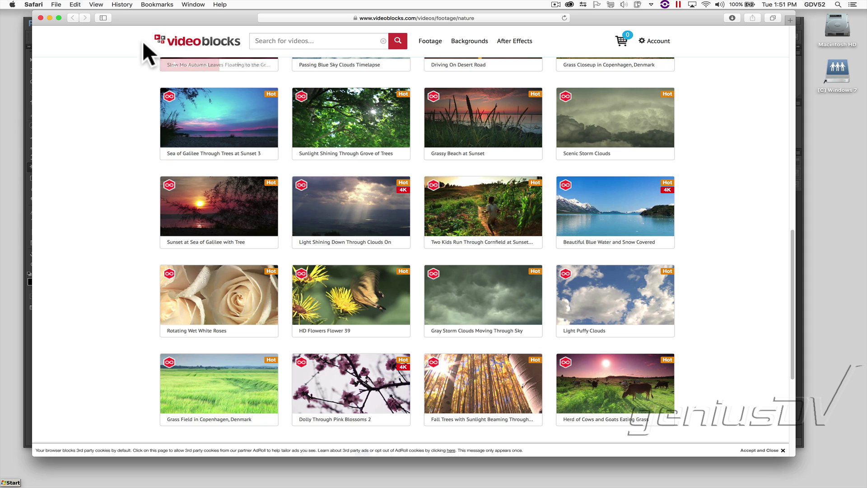
# - Screenshot the VideoBlocks site logo, close Safari, and open the screenshot in Photoshop
pyautogui.press('super+shift+4')
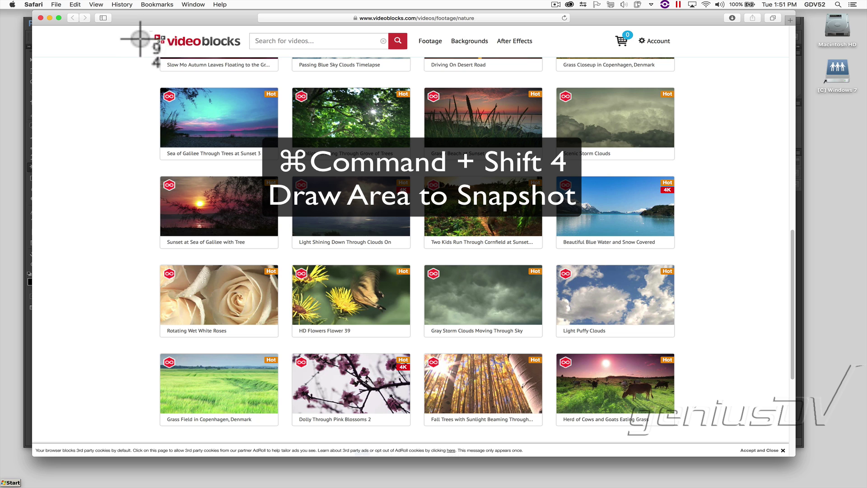
pyautogui.moveTo(150, 31); pyautogui.dragTo(243, 63)
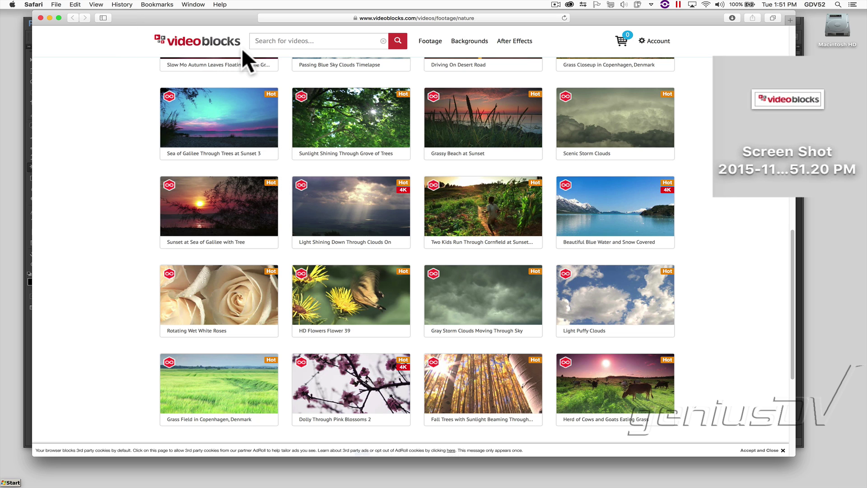
pyautogui.click(40, 18)
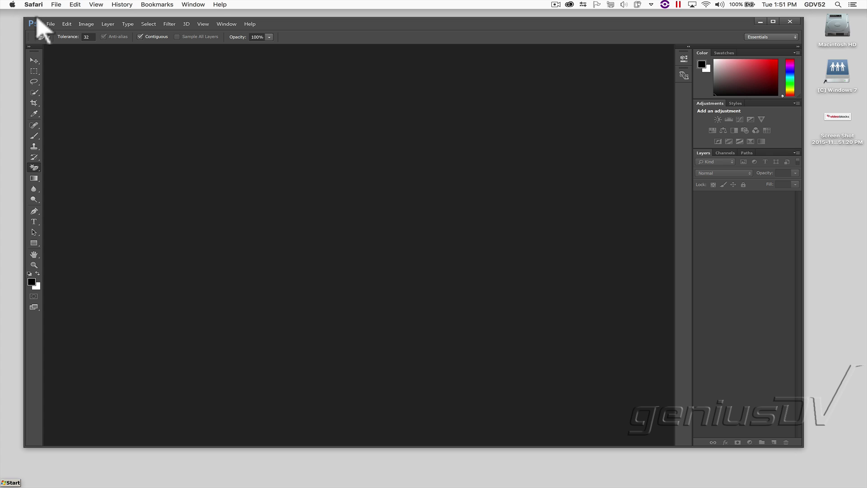
pyautogui.moveTo(838, 121); pyautogui.dragTo(389, 203)
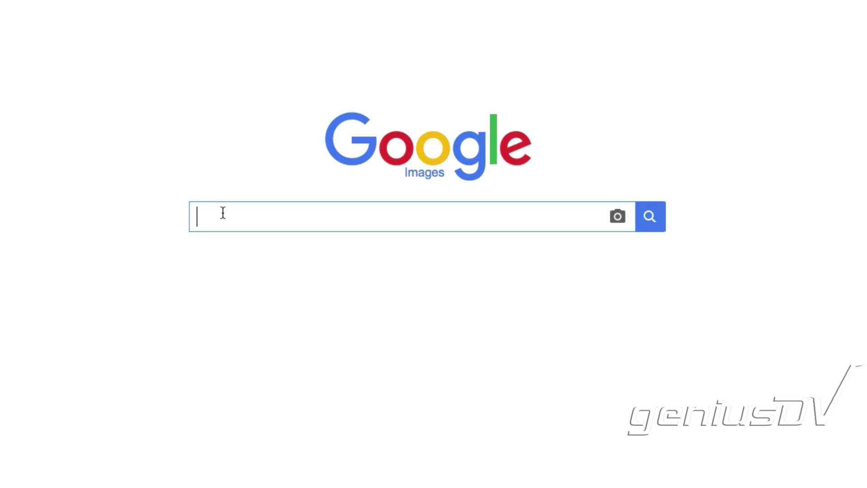
pyautogui.write('Video')
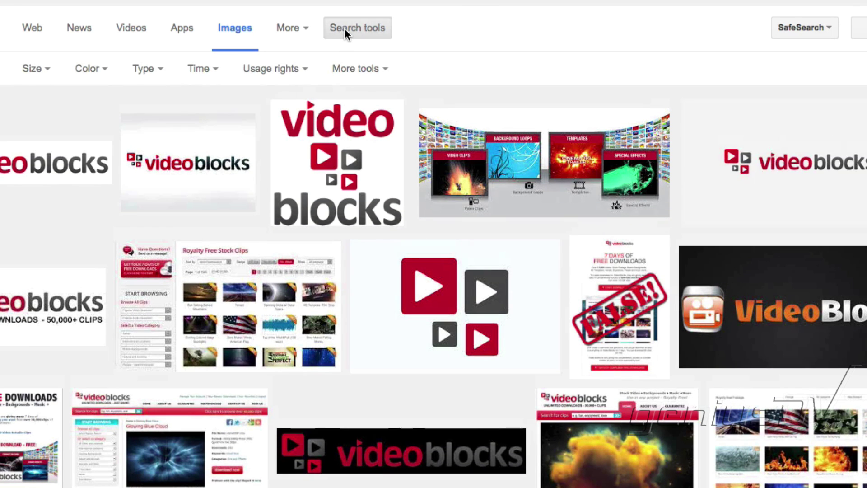
# - Filter the Videoblocks image results to Large size and preview the first 2700 × 439 logo
pyautogui.click(48, 70)
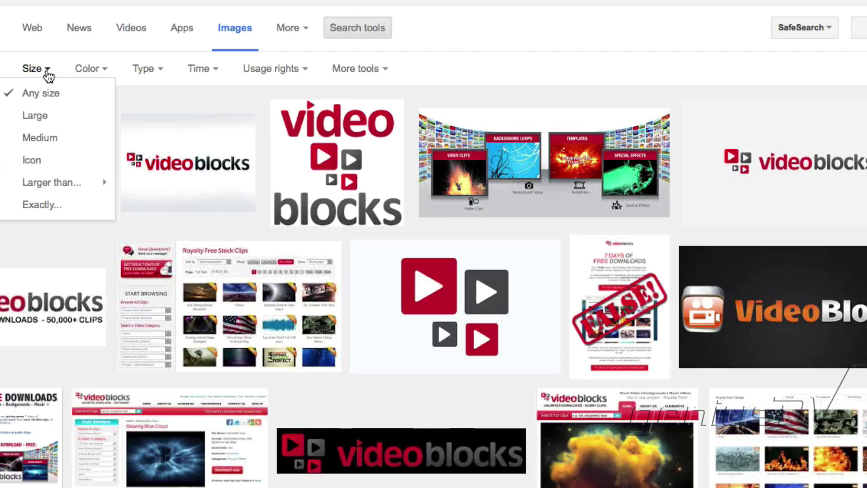
pyautogui.click(70, 114)
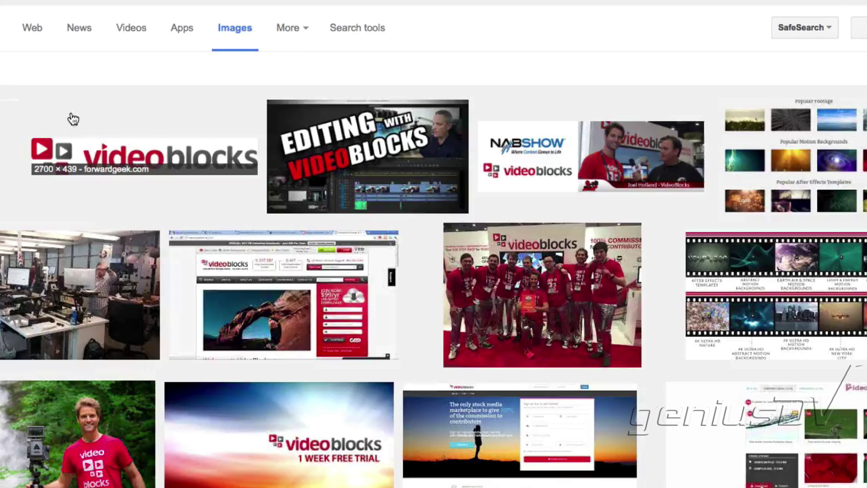
pyautogui.click(71, 145)
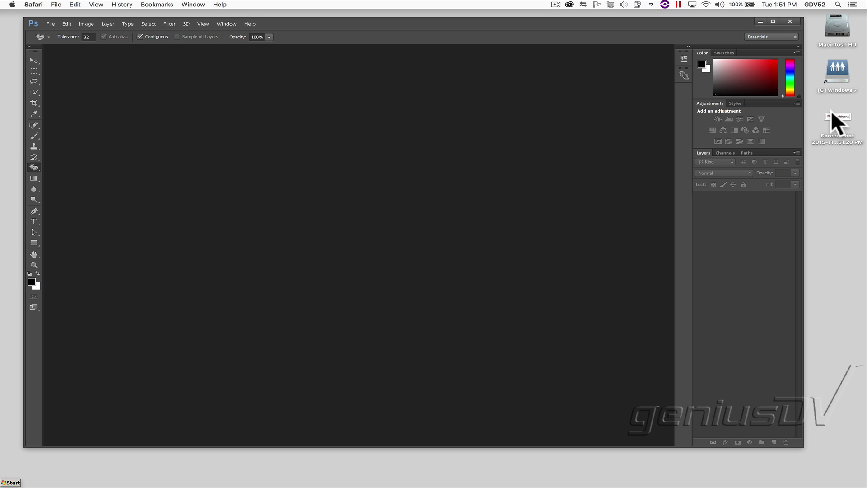
# - Drag the Screen Shot file into Photoshop and zoom in to about 633%
pyautogui.moveTo(832, 115); pyautogui.dragTo(396, 203)
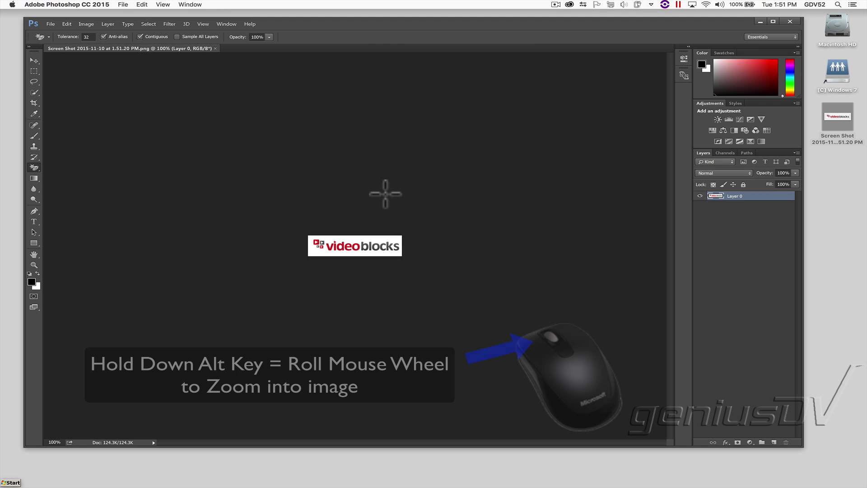
pyautogui.scroll(2, 384, 194)
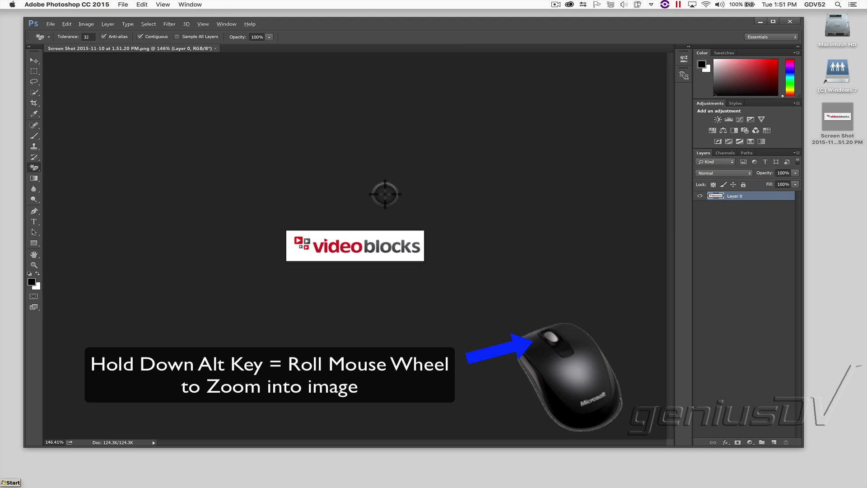
pyautogui.scroll(2, 385, 194)
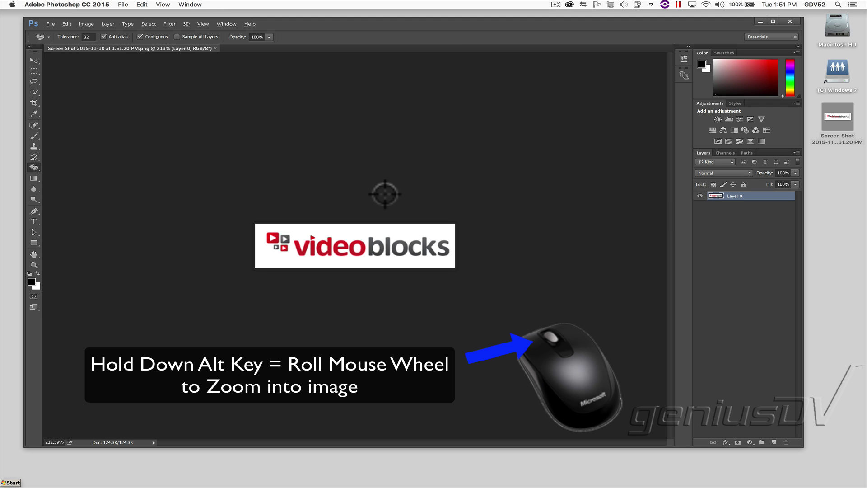
pyautogui.scroll(2, 385, 194)
pyautogui.scroll(1, 386, 194)
pyautogui.scroll(2, 386, 194)
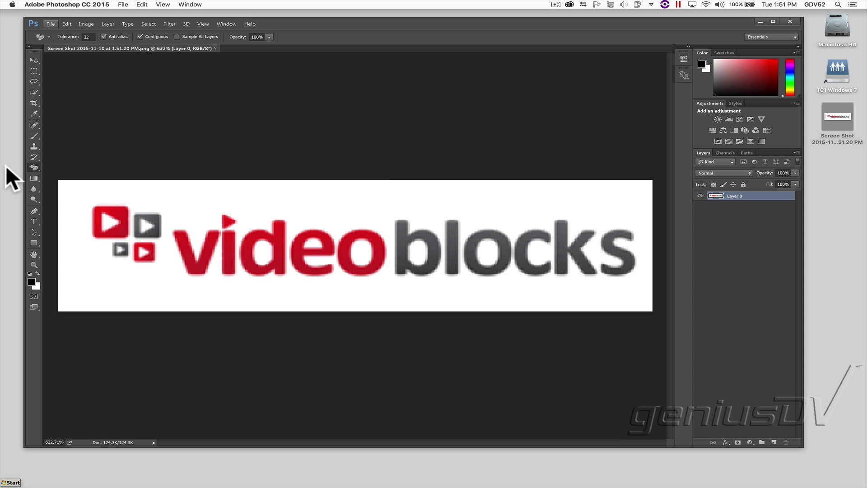
# - Erase the logo's white background with the Magic Eraser Tool
pyautogui.rightClick(35, 169)
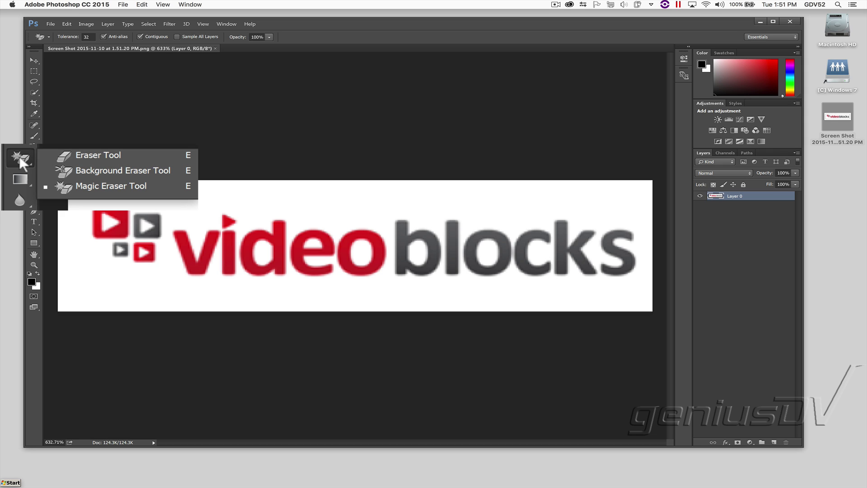
pyautogui.click(110, 186)
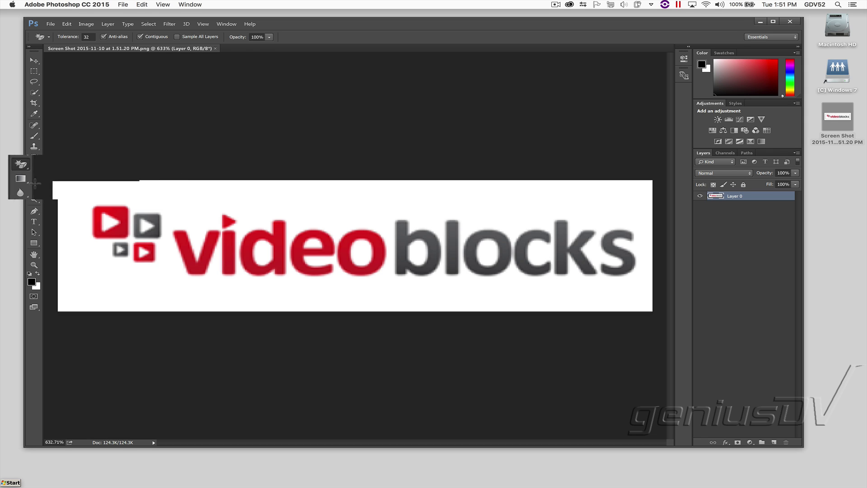
pyautogui.click(71, 204)
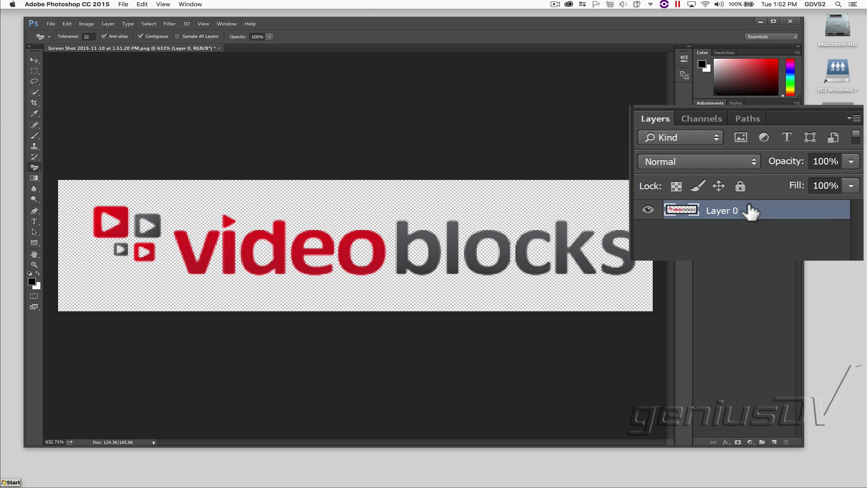
# - Give Layer 0 a Bevel & Emboss style with size 2 px and depth about 307%
pyautogui.press('space')
pyautogui.doubleClick(754, 218)
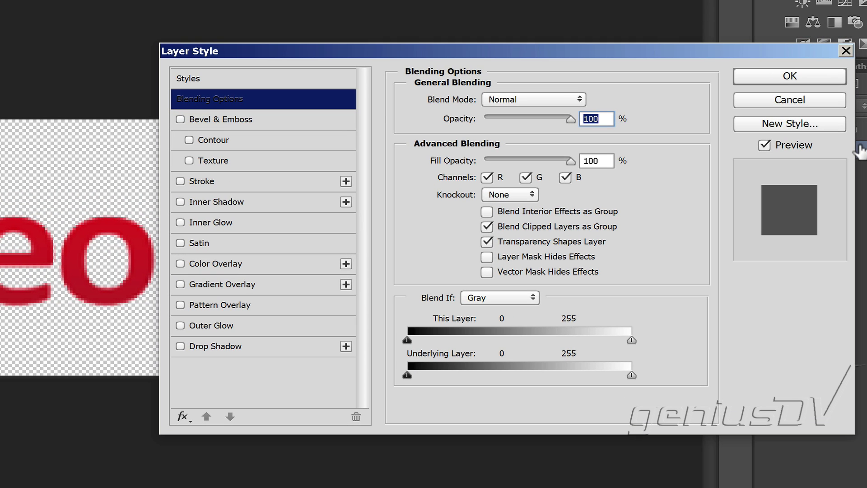
pyautogui.click(297, 118)
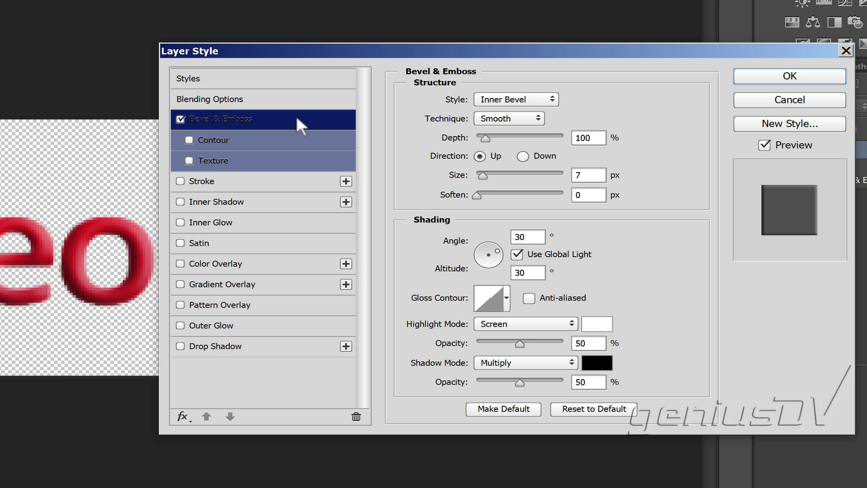
pyautogui.moveTo(483, 175); pyautogui.dragTo(475, 174)
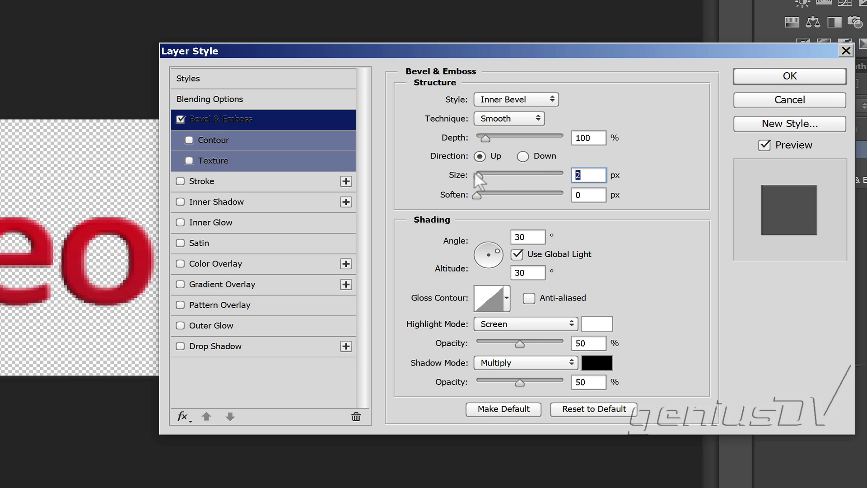
pyautogui.moveTo(484, 137); pyautogui.dragTo(505, 138)
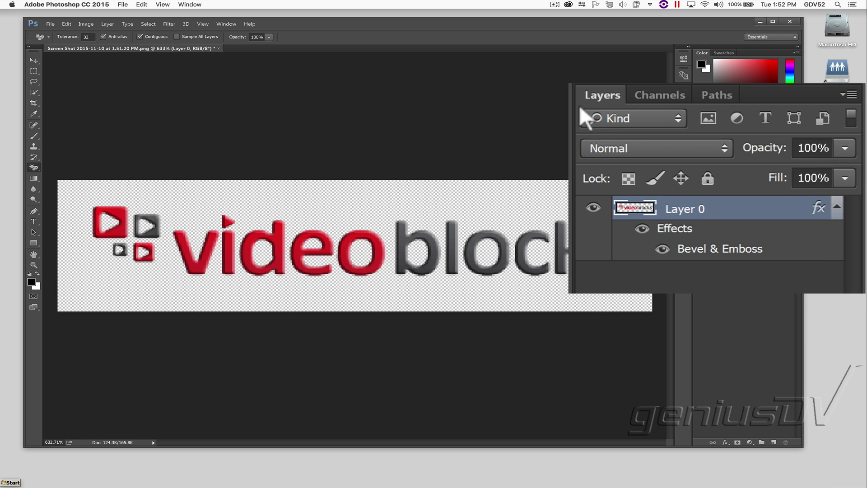
# - Set the logo layer's Fill to 0% in the Layers panel
pyautogui.click(846, 178)
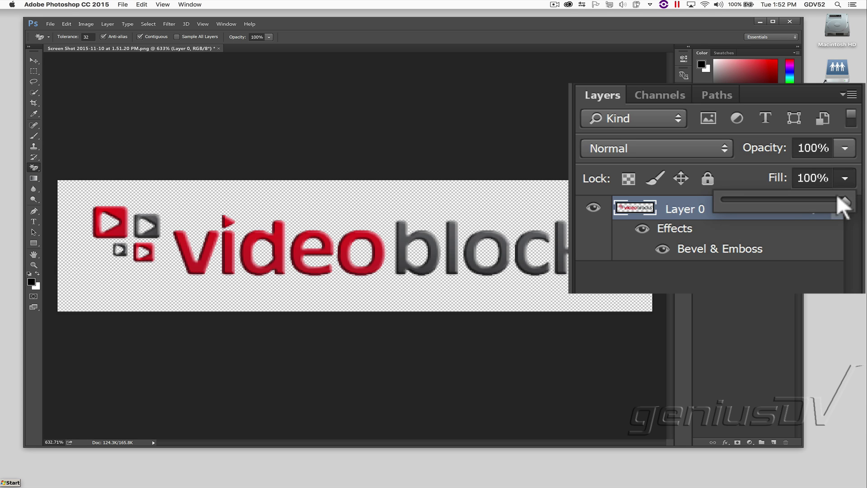
pyautogui.moveTo(843, 202); pyautogui.dragTo(721, 202)
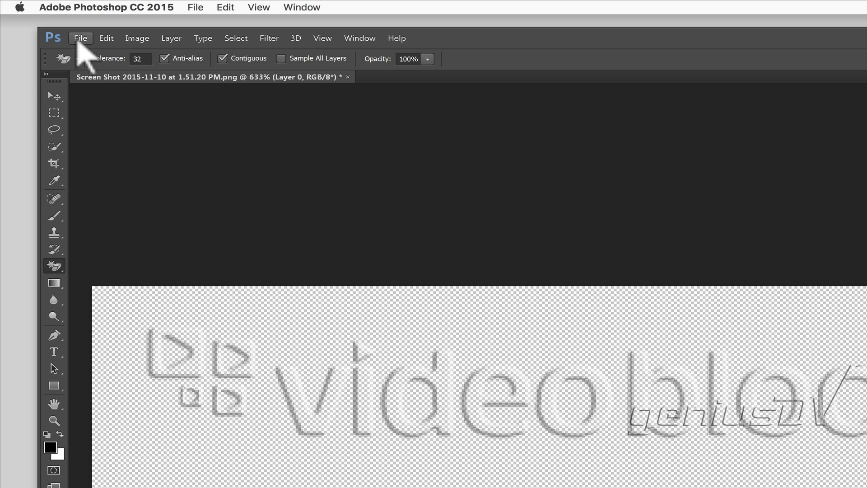
# - Save the logo as a PNG over the existing screenshot file, keeping default PNG options
pyautogui.click(80, 38)
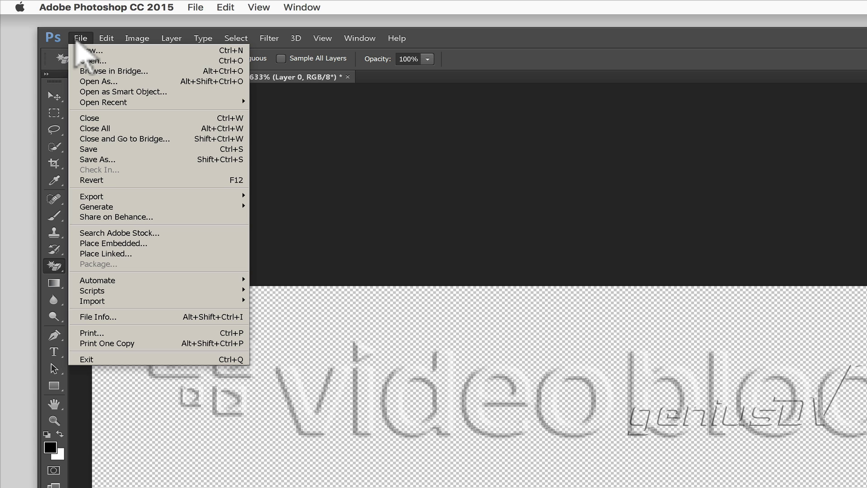
pyautogui.click(99, 160)
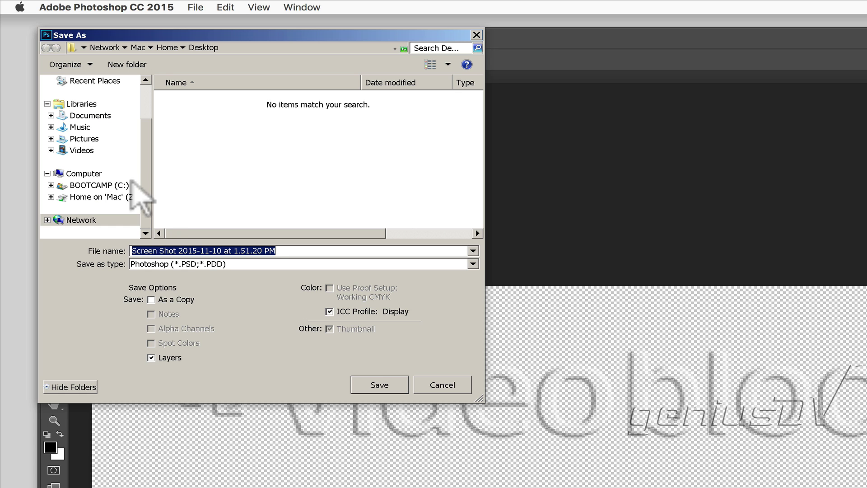
pyautogui.click(200, 264)
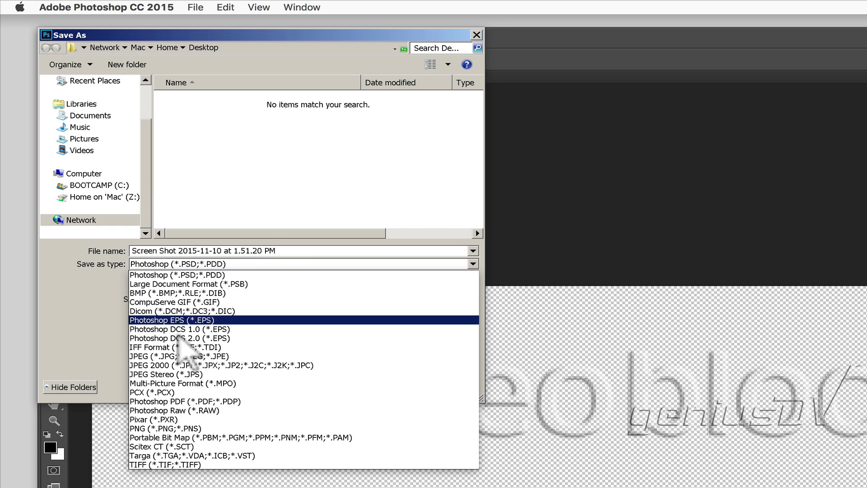
pyautogui.click(165, 428)
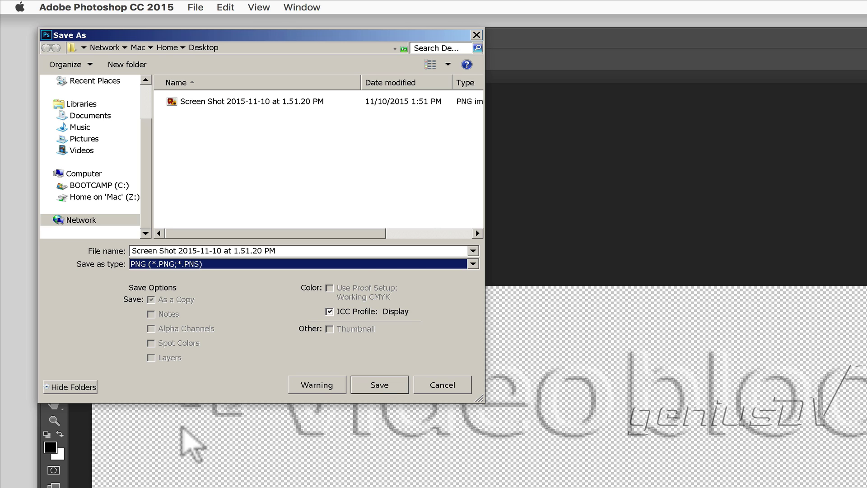
pyautogui.click(380, 386)
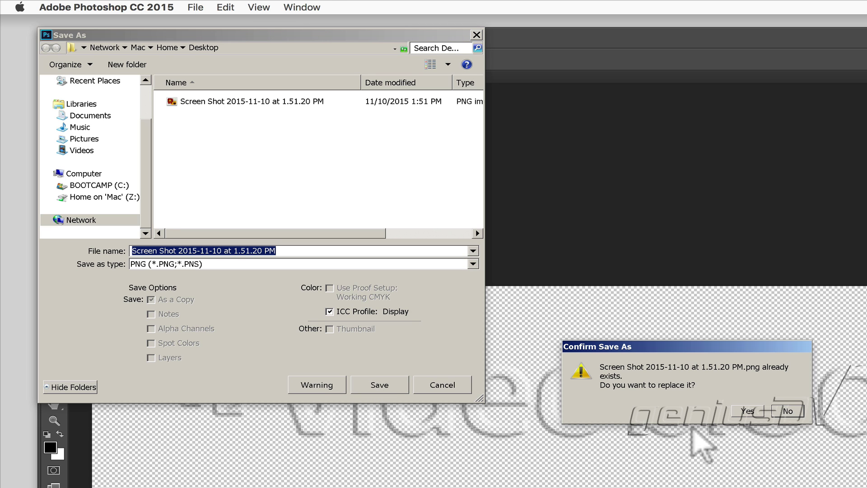
pyautogui.click(747, 412)
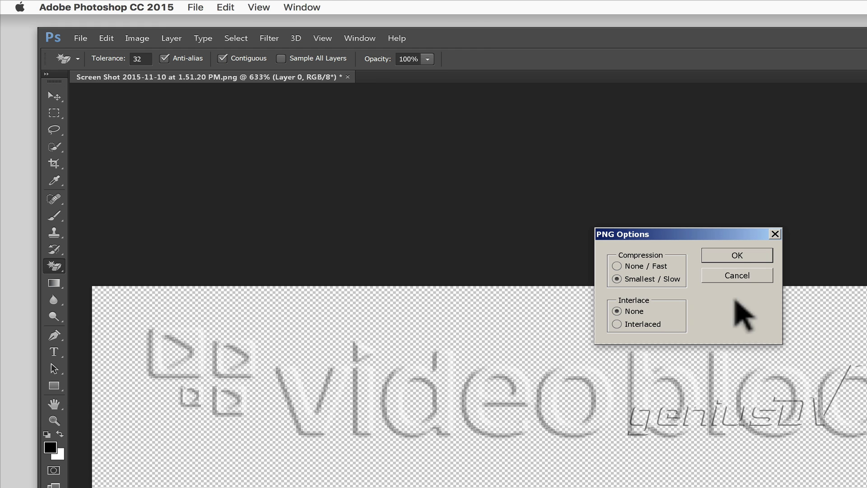
pyautogui.click(737, 255)
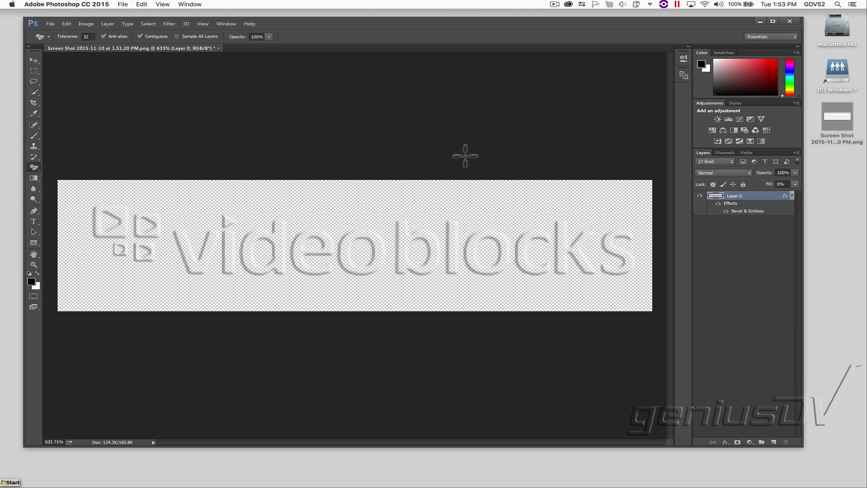
# - Minimize Photoshop and switch to Final Cut Pro's Glass Bug Demo project
pyautogui.click(759, 21)
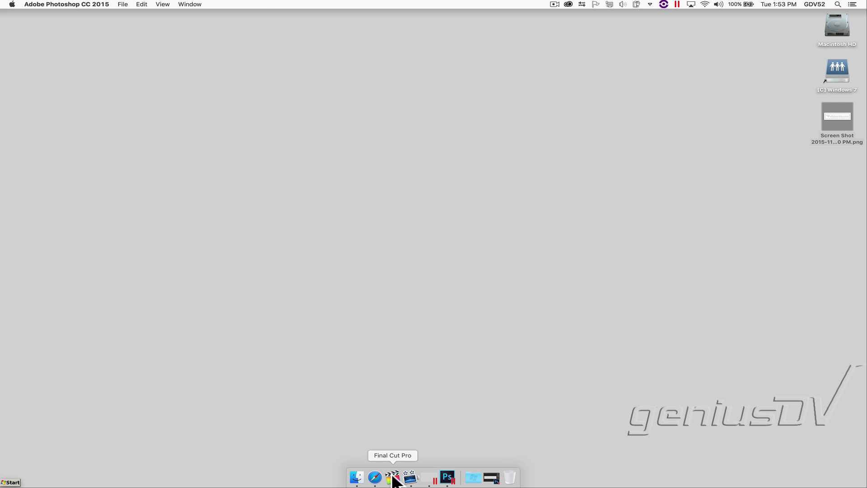
pyautogui.click(395, 478)
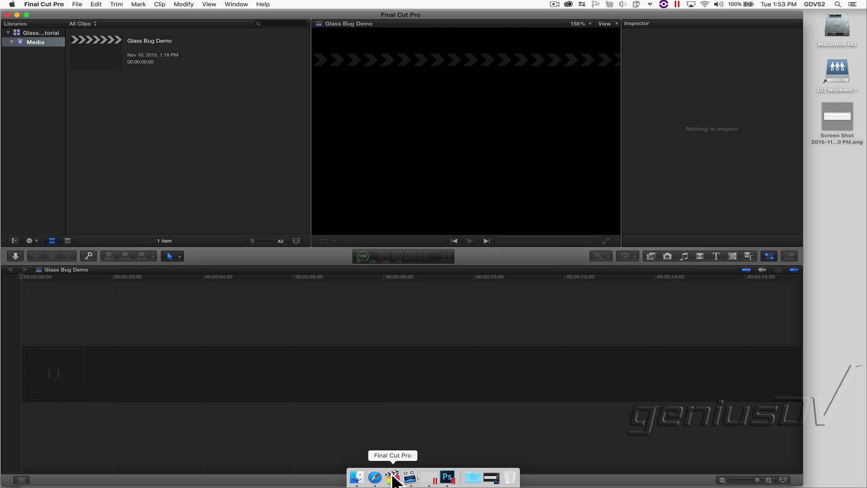
# - Import the mountain clip and music from Downloads into the Final Cut Pro browser
pyautogui.click(358, 479)
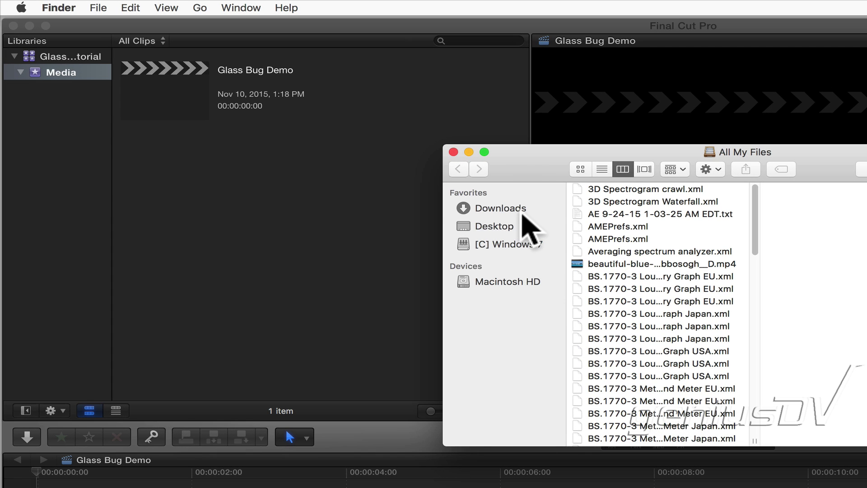
pyautogui.click(293, 121)
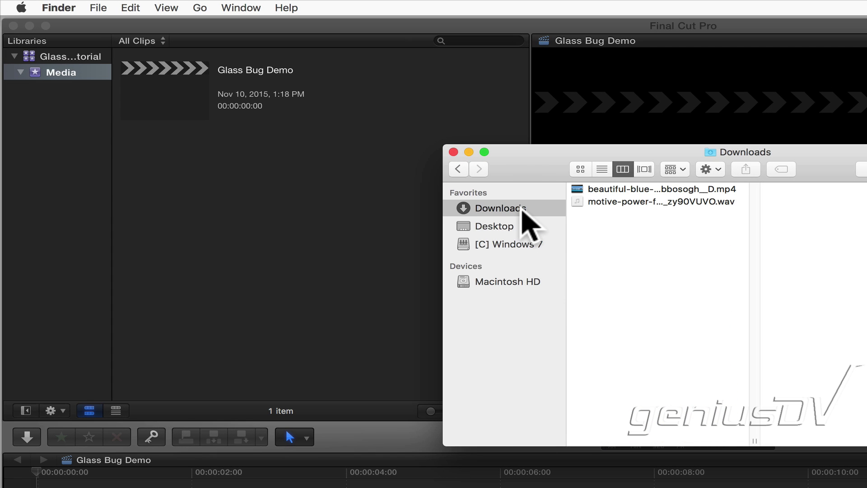
pyautogui.moveTo(667, 255)
pyautogui.mouseDown()
pyautogui.moveTo(571, 188)
pyautogui.moveTo(292, 196)
pyautogui.mouseUp()
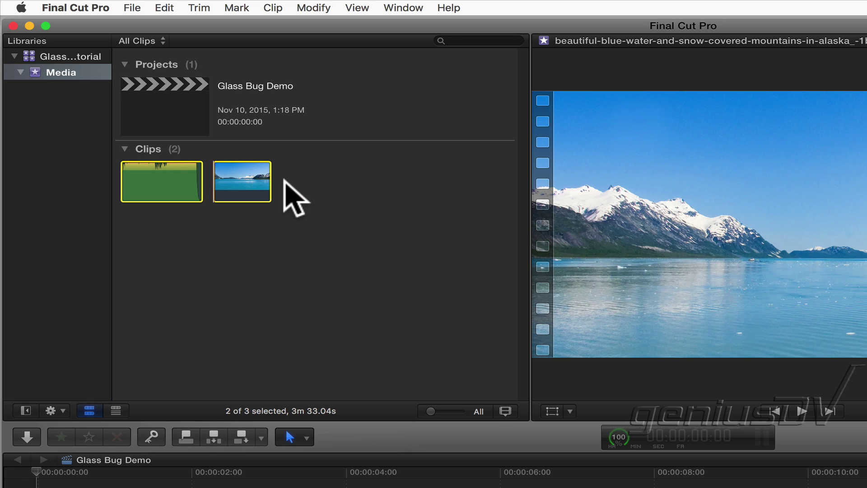
# - Place the clip and music on the timeline, with the logo PNG above the video
pyautogui.click(292, 197)
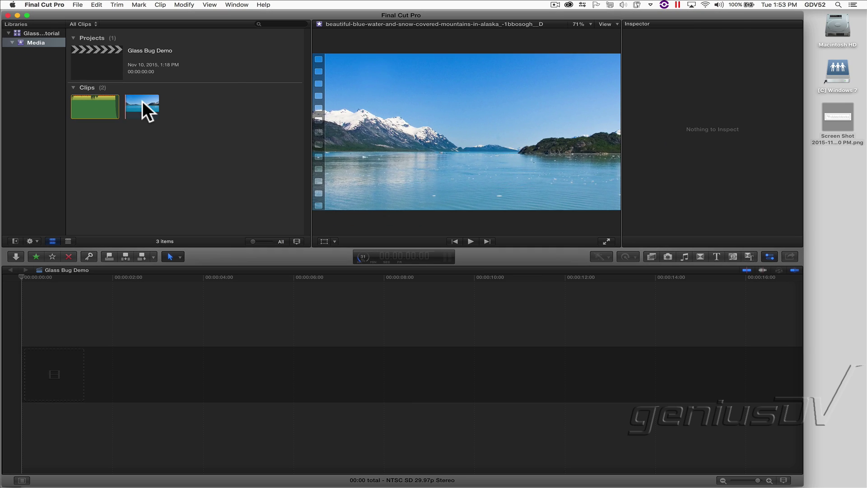
pyautogui.moveTo(143, 102); pyautogui.dragTo(29, 378)
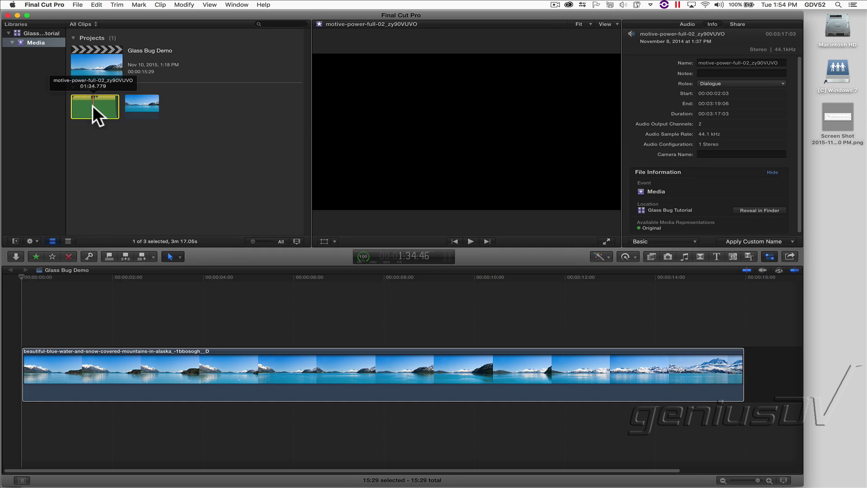
pyautogui.moveTo(94, 106); pyautogui.dragTo(21, 415)
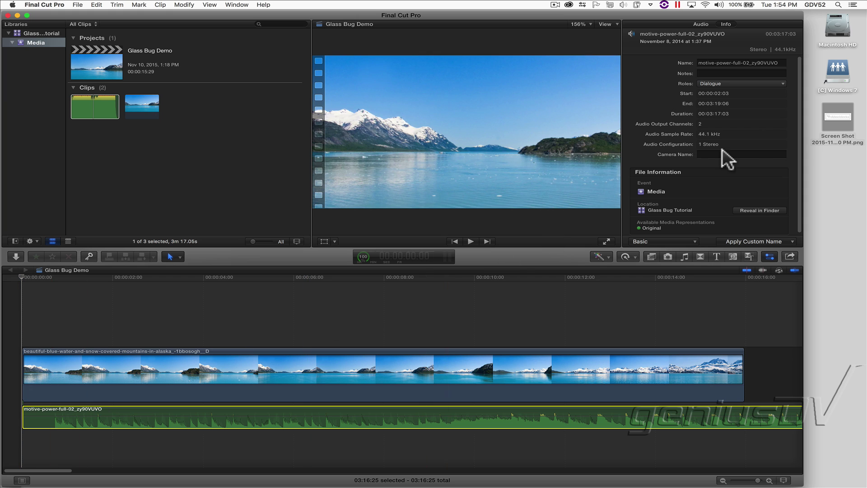
pyautogui.moveTo(839, 118); pyautogui.dragTo(74, 315)
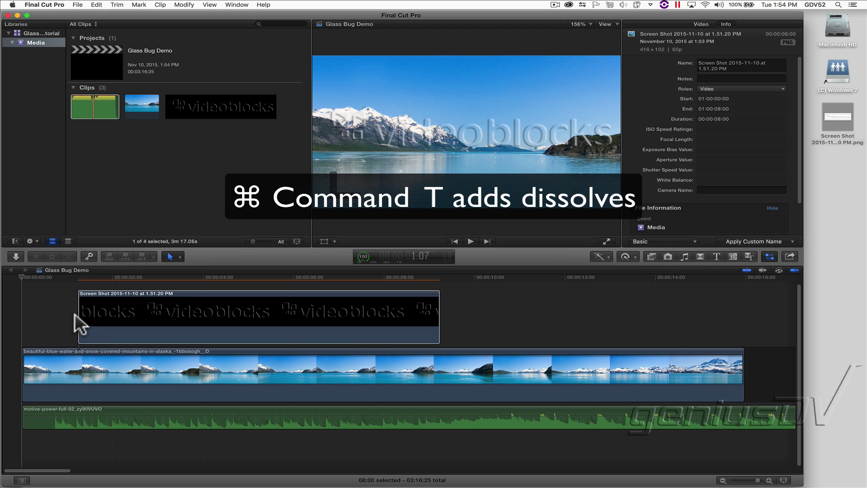
# - Add cross dissolves to both ends of the logo PNG, then play from the start
pyautogui.press('super+t')
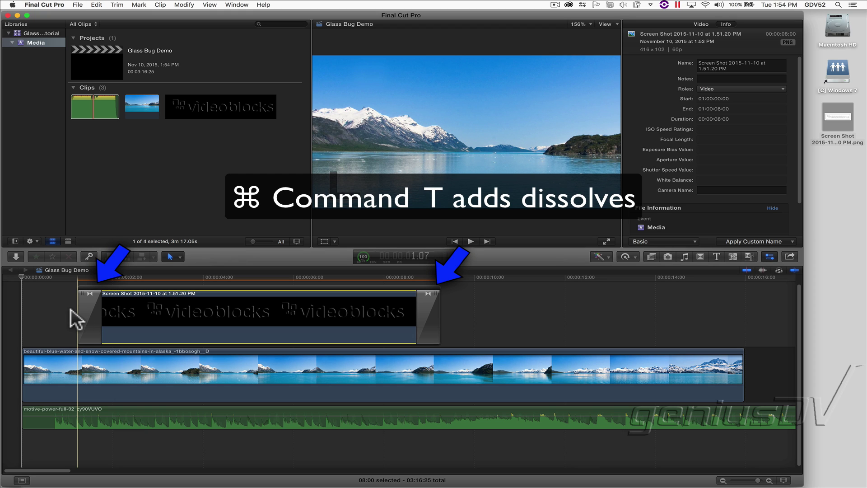
pyautogui.press('Home')
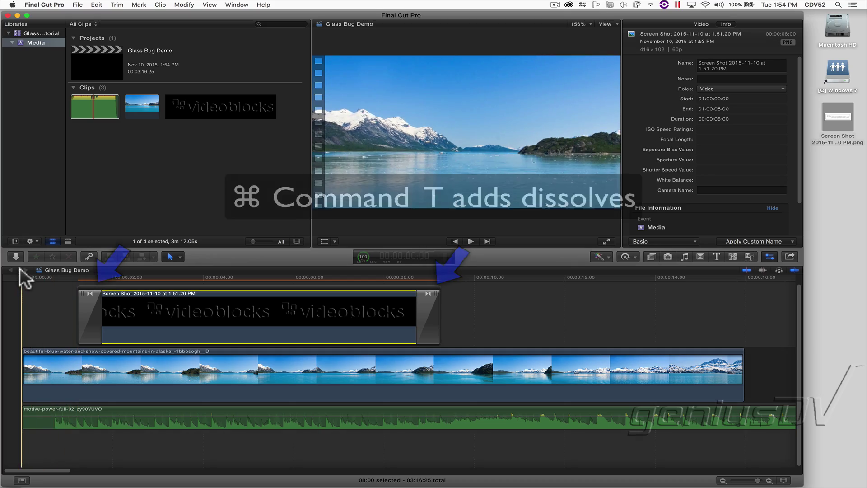
pyautogui.press('space')
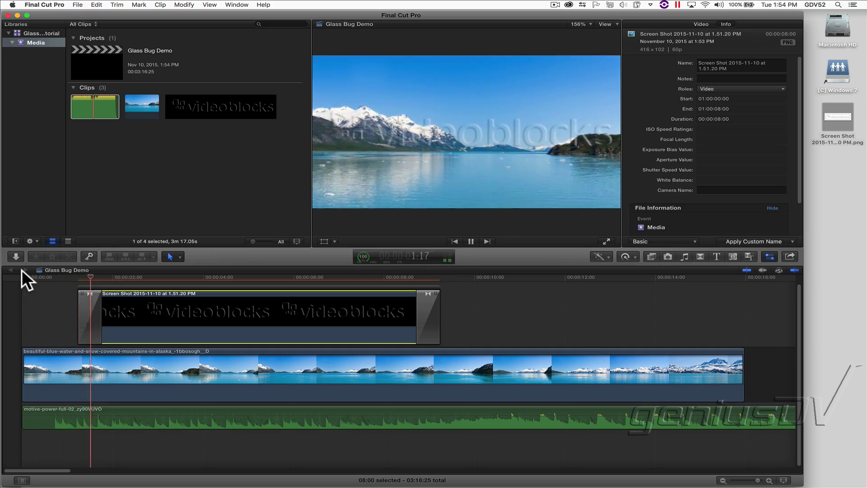